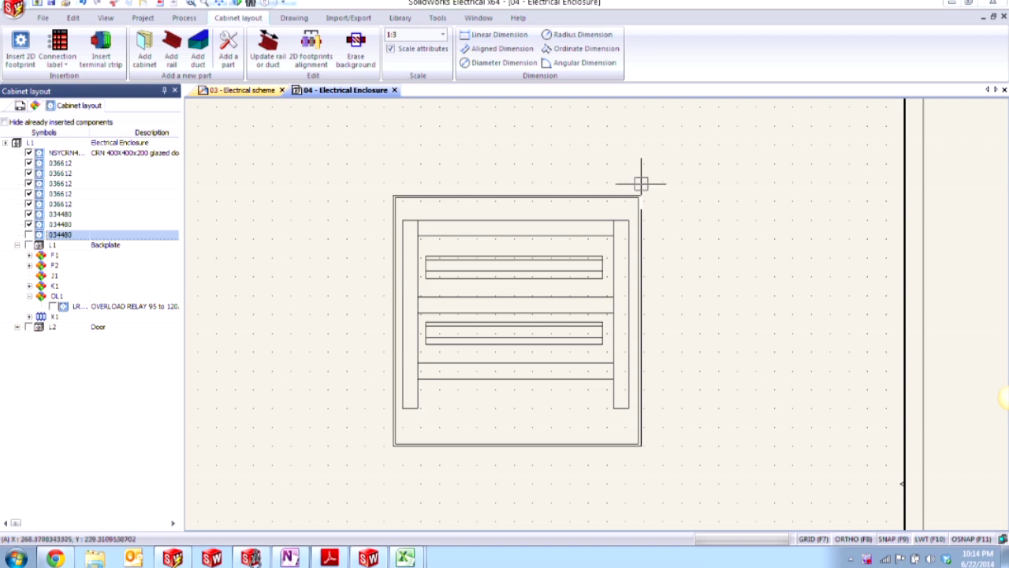
{"action": "left_click", "coordinate": [184, 19]}
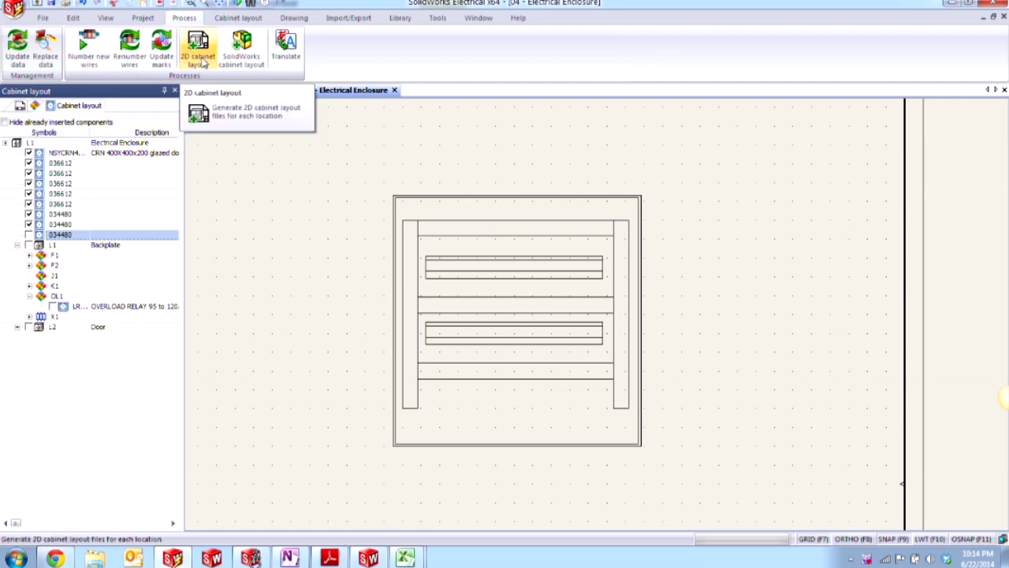
{"action": "left_click", "coordinate": [203, 63]}
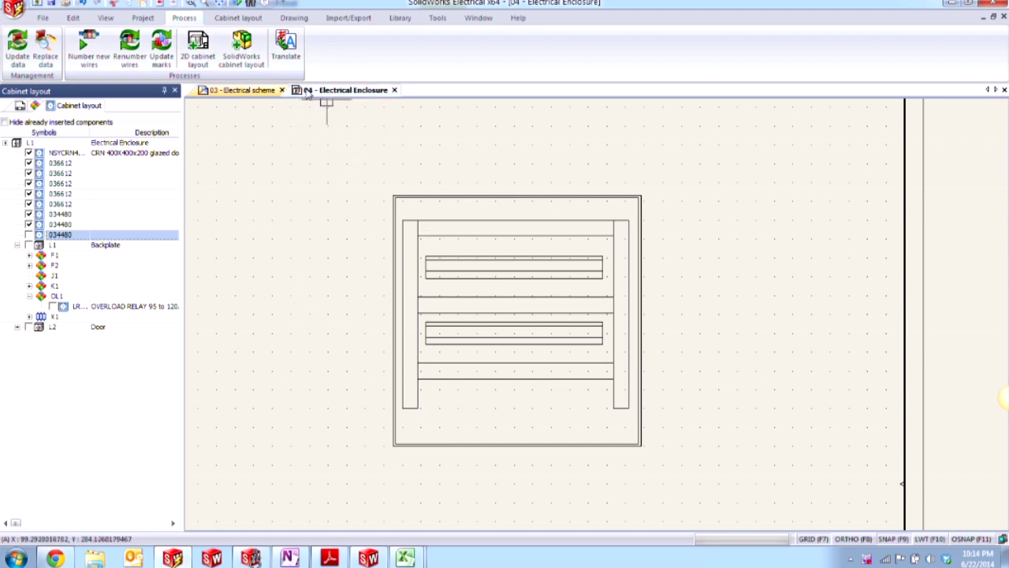
{"action": "left_click", "coordinate": [19, 106]}
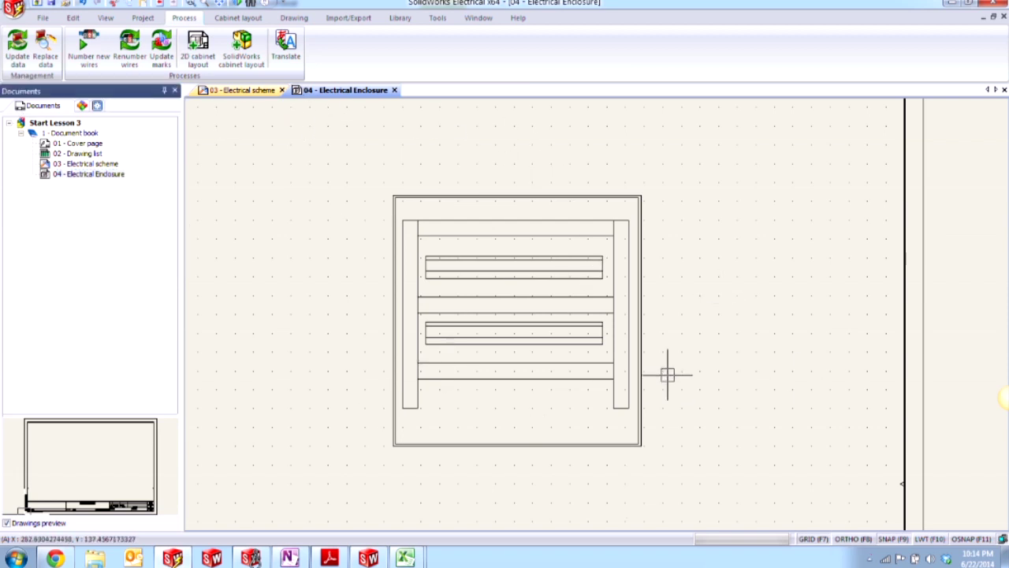
{"action": "left_click", "coordinate": [238, 17]}
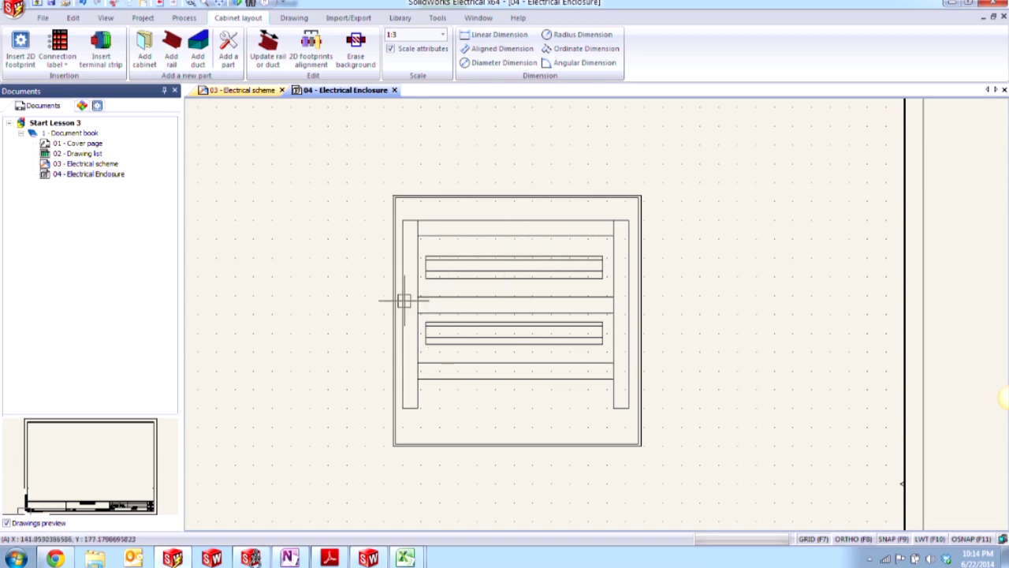
Insert the last 034480 part as a horizontal rail below the lowest duct, with a length of 210 mm.
{"action": "left_click", "coordinate": [96, 106]}
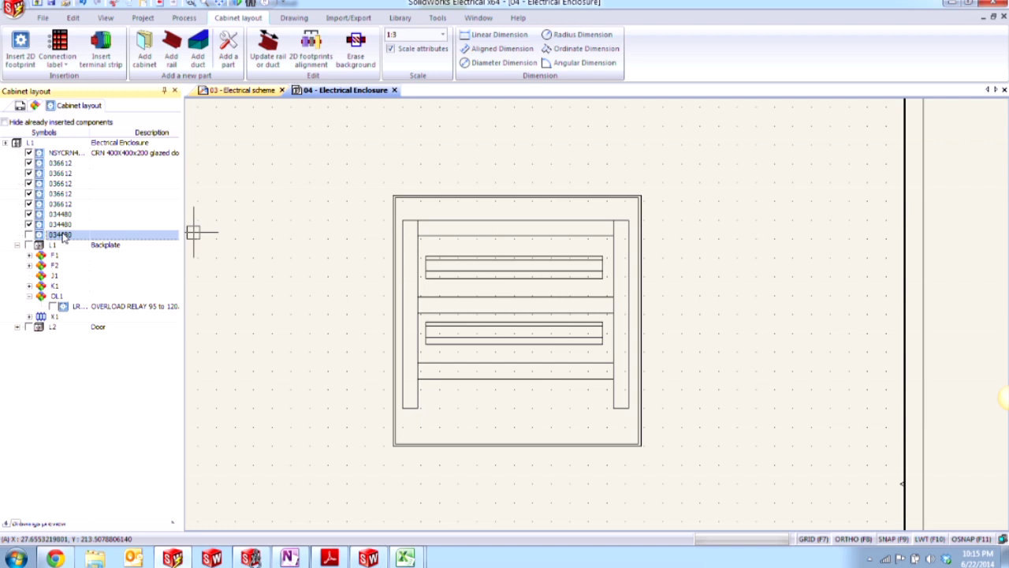
{"action": "right_click", "coordinate": [64, 239]}
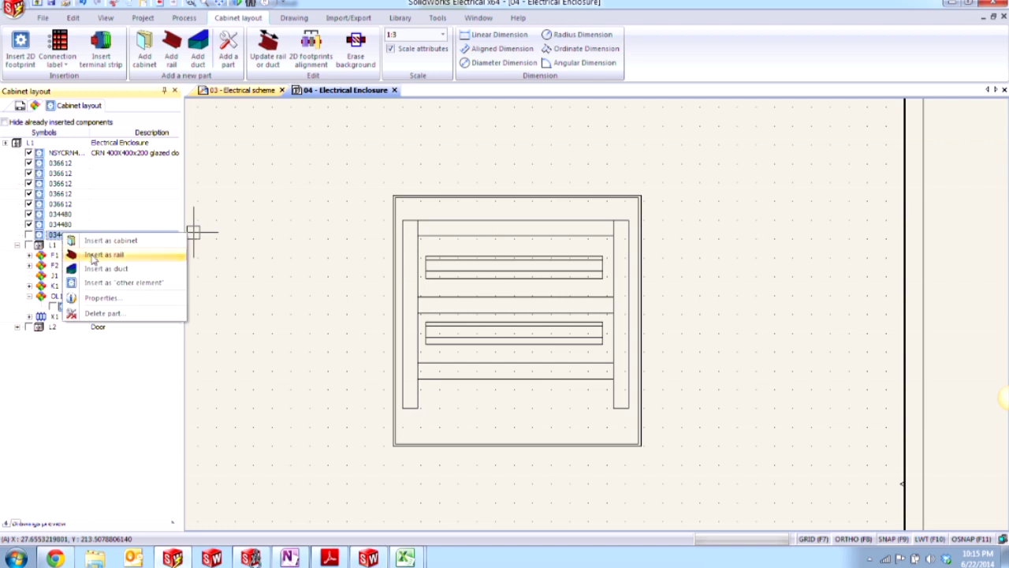
{"action": "left_click", "coordinate": [93, 256]}
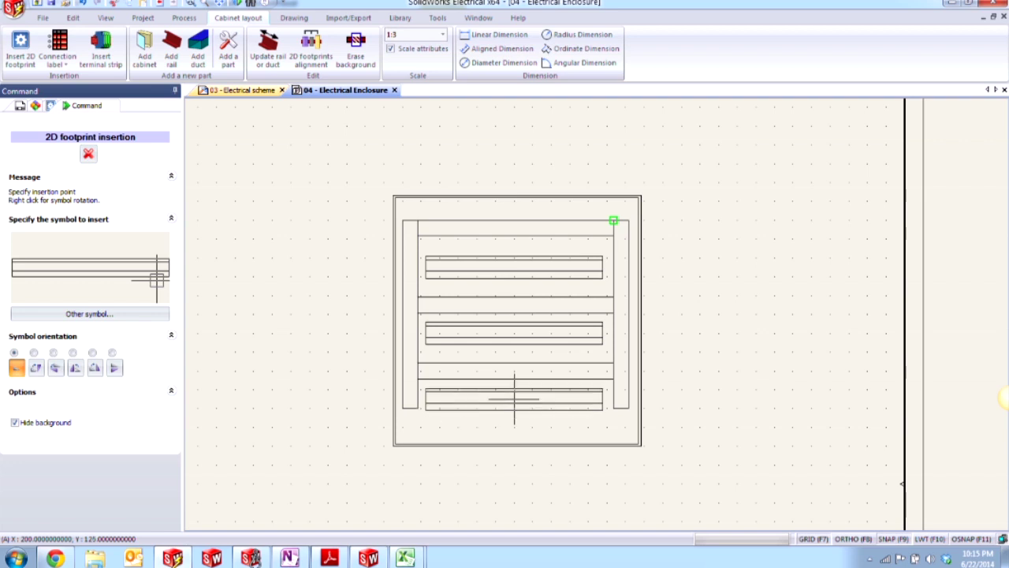
{"action": "left_click", "coordinate": [514, 398]}
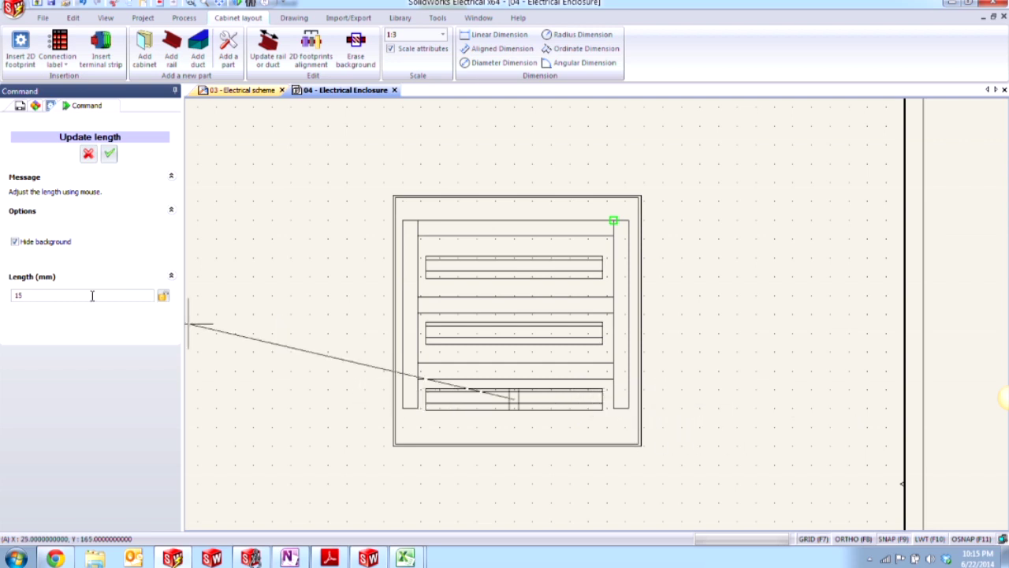
{"action": "left_click_drag", "start_coordinate": [92, 295], "coordinate": [4, 303]}
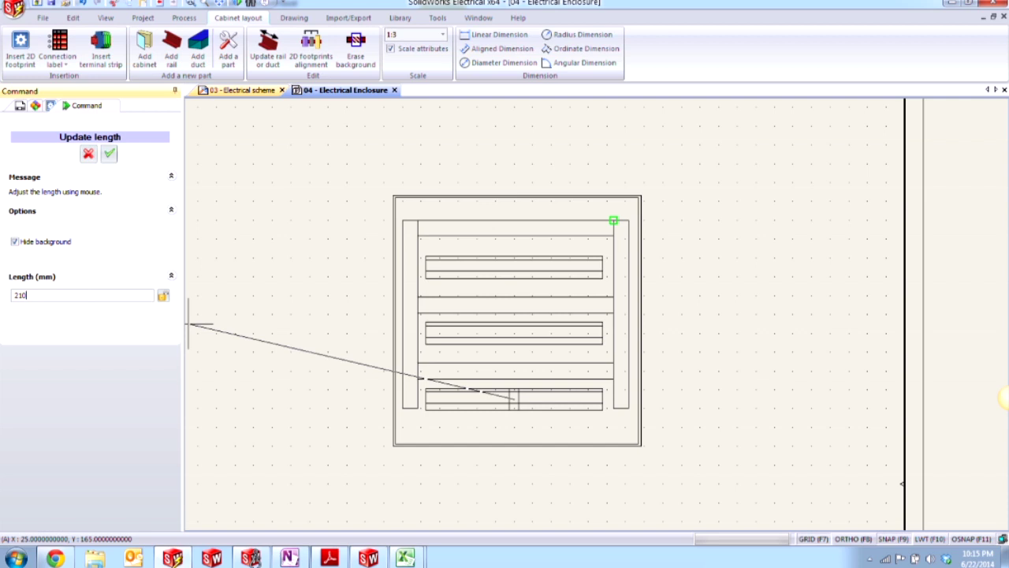
{"action": "type", "text": "210"}
{"action": "key", "text": "Return"}
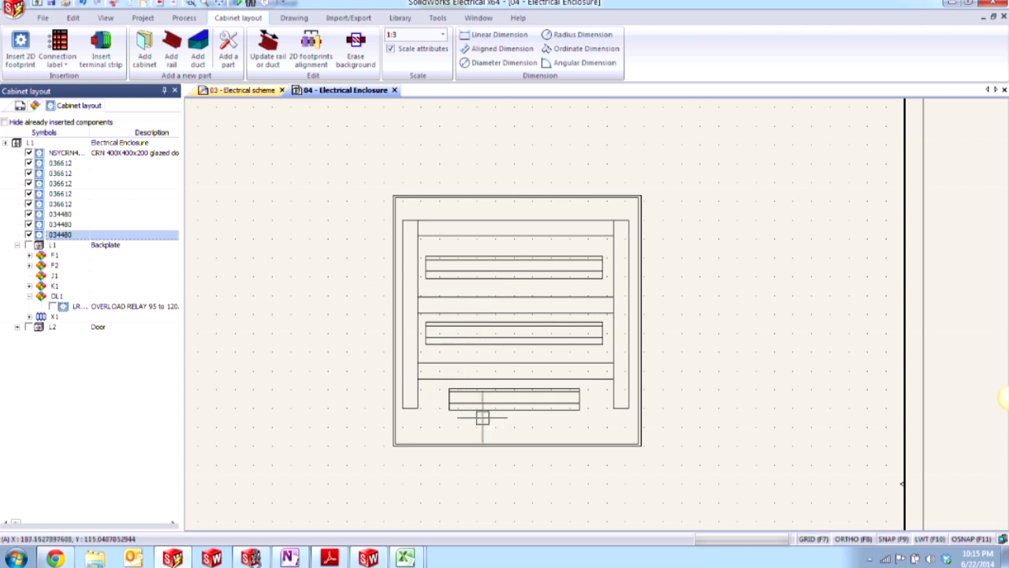
Insert the 2D footprints of components F1 and F2 side by side on the upper rail, F1 near its left end.
{"action": "right_click", "coordinate": [56, 256]}
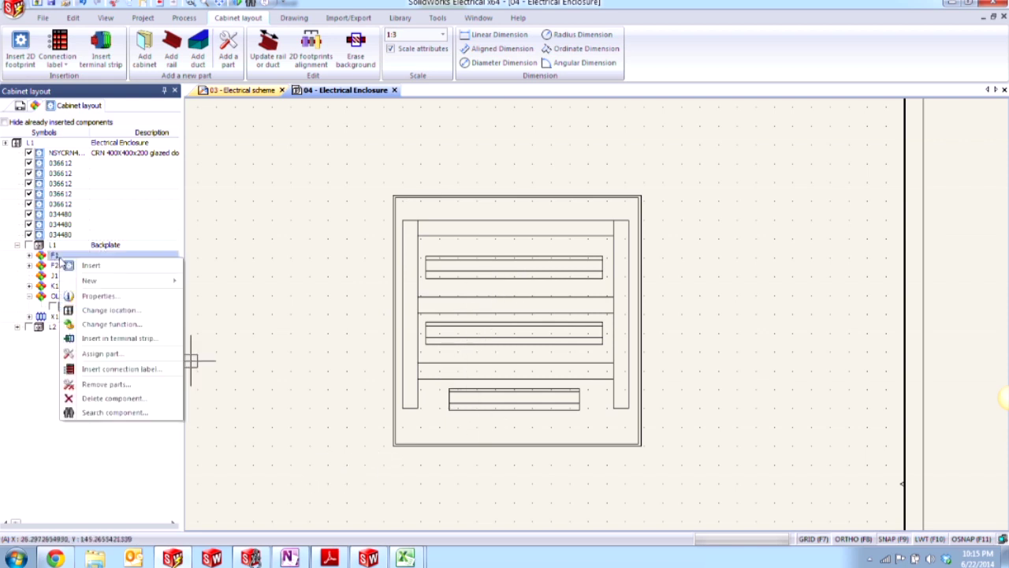
{"action": "left_click", "coordinate": [99, 266]}
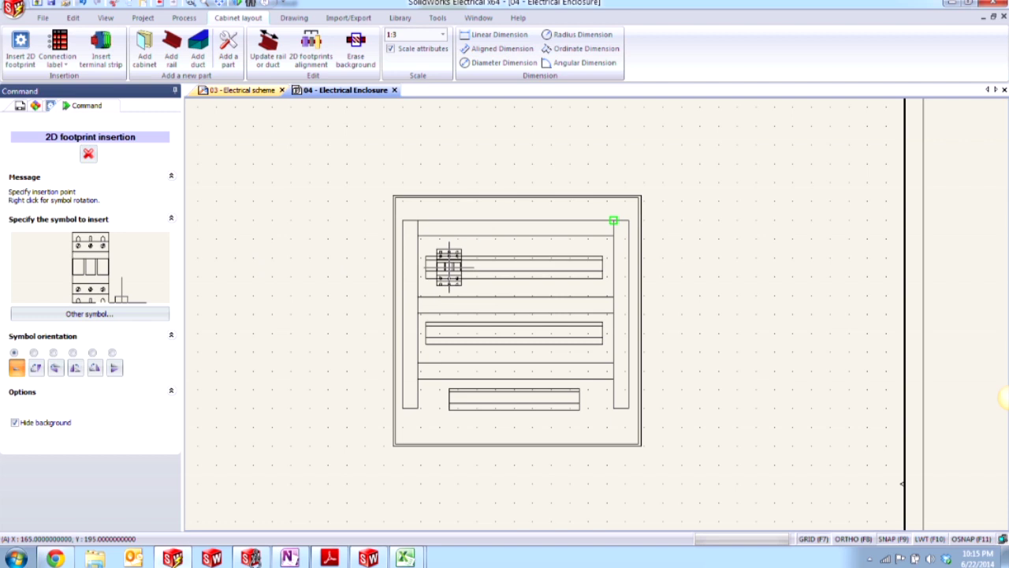
{"action": "left_click", "coordinate": [450, 267]}
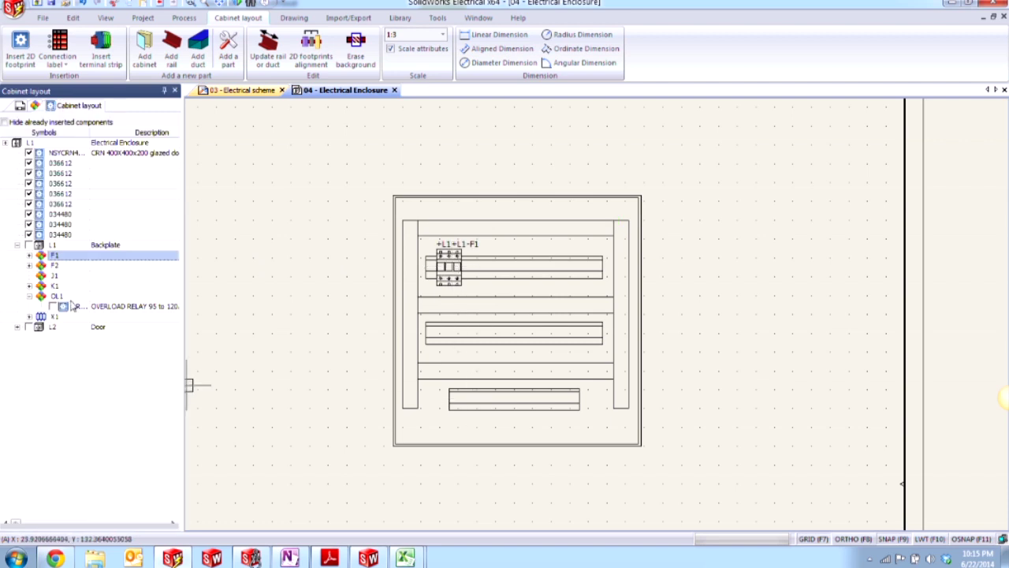
{"action": "left_click", "coordinate": [55, 266]}
{"action": "right_click", "coordinate": [63, 266]}
{"action": "left_click", "coordinate": [101, 279]}
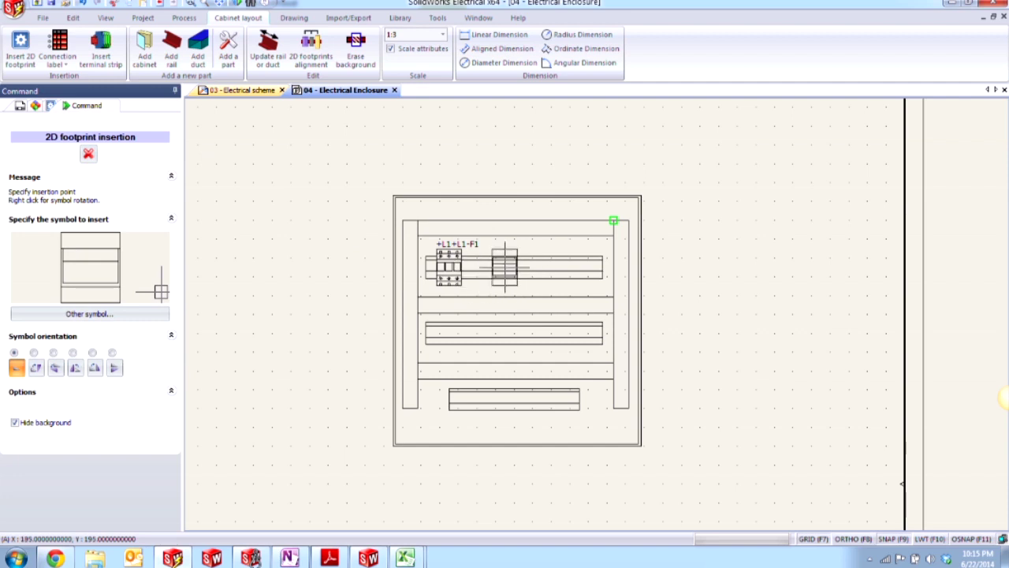
{"action": "left_click", "coordinate": [505, 267]}
Insert the 2D footprint of component K1 at the centre of the middle rail.
{"action": "right_click", "coordinate": [74, 288]}
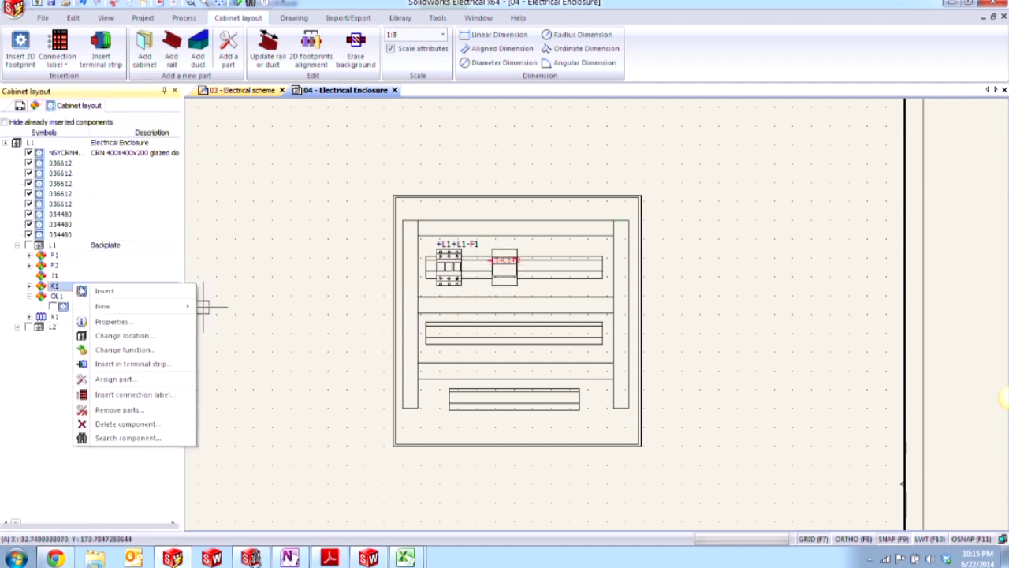
{"action": "left_click", "coordinate": [100, 291]}
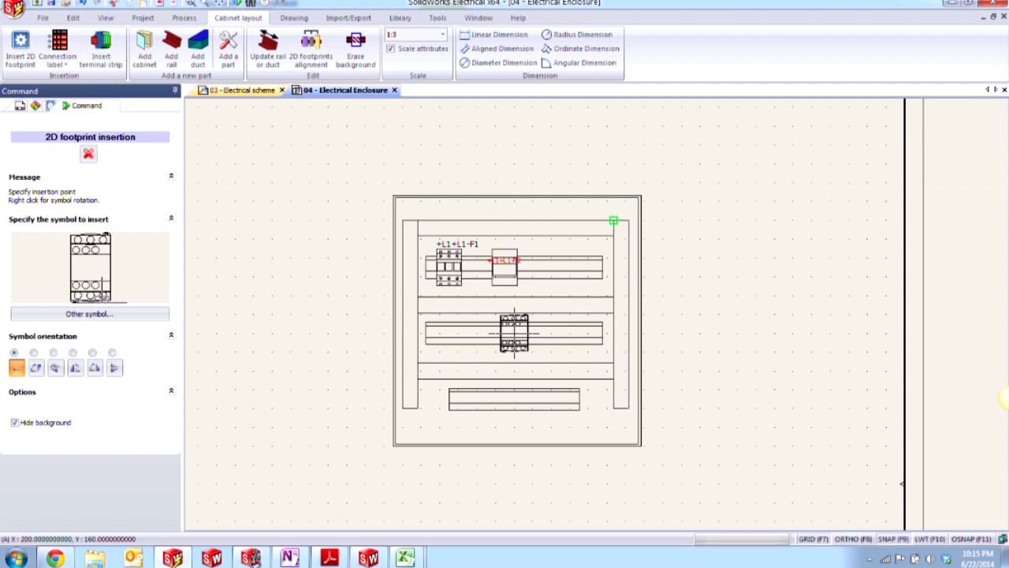
{"action": "left_click", "coordinate": [513, 332]}
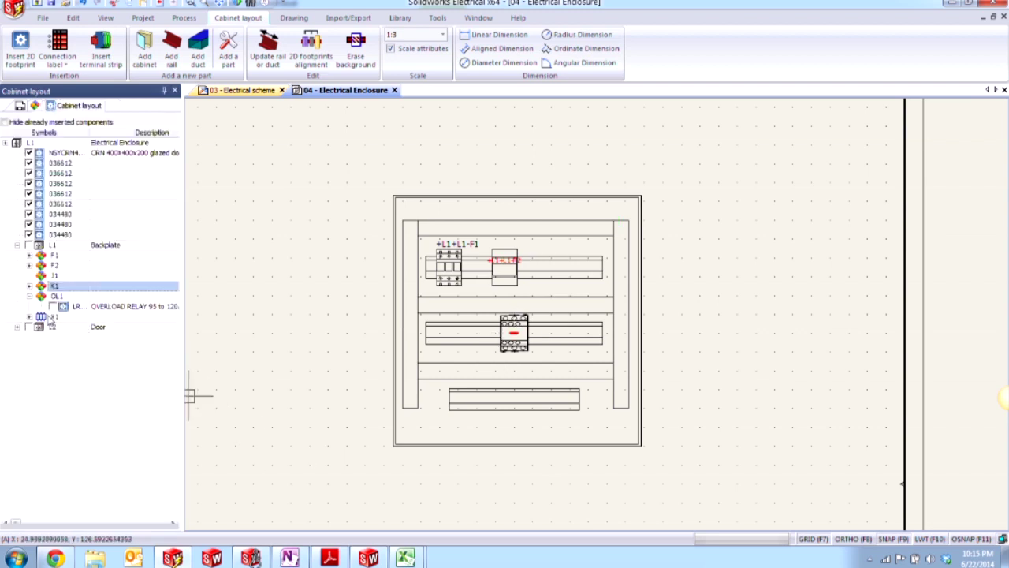
Insert terminal strip X1 on the lowest rail, slightly left of its centre.
{"action": "left_click", "coordinate": [72, 318]}
{"action": "right_click", "coordinate": [66, 320]}
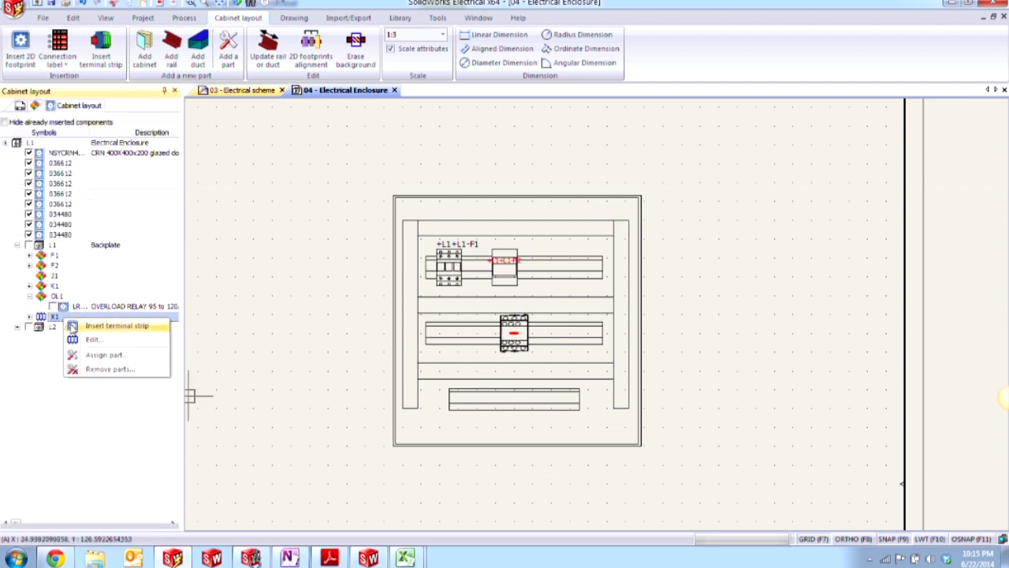
{"action": "left_click", "coordinate": [99, 326]}
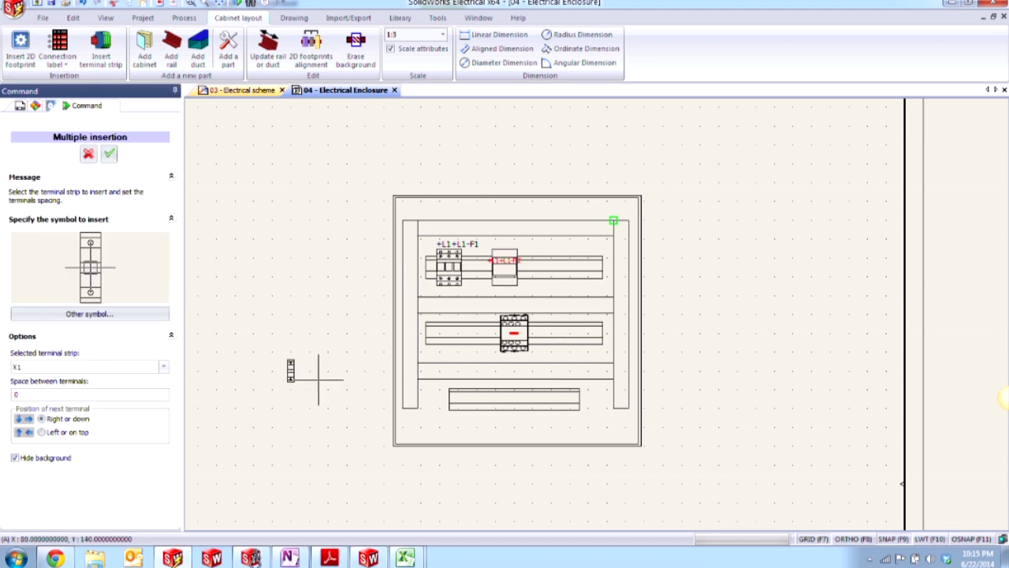
{"action": "left_click", "coordinate": [485, 399]}
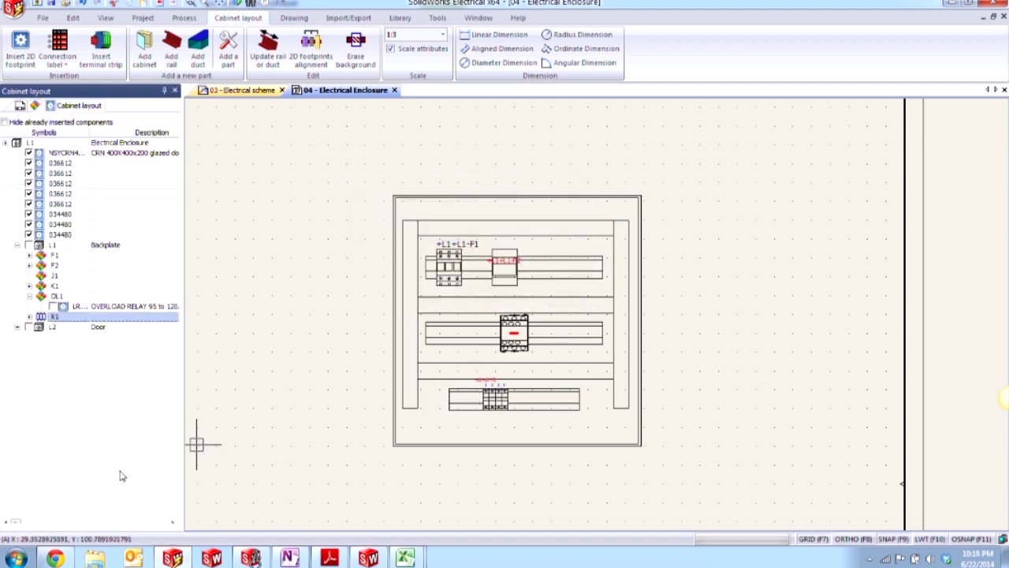
Draw a rectangle for the door to the right of the enclosure, about as tall as the enclosure outline.
{"action": "scroll", "coordinate": [387, 349], "scroll_direction": "up", "scroll_amount": 3}
{"action": "middle_click_drag", "start_coordinate": [784, 255], "coordinate": [670, 263]}
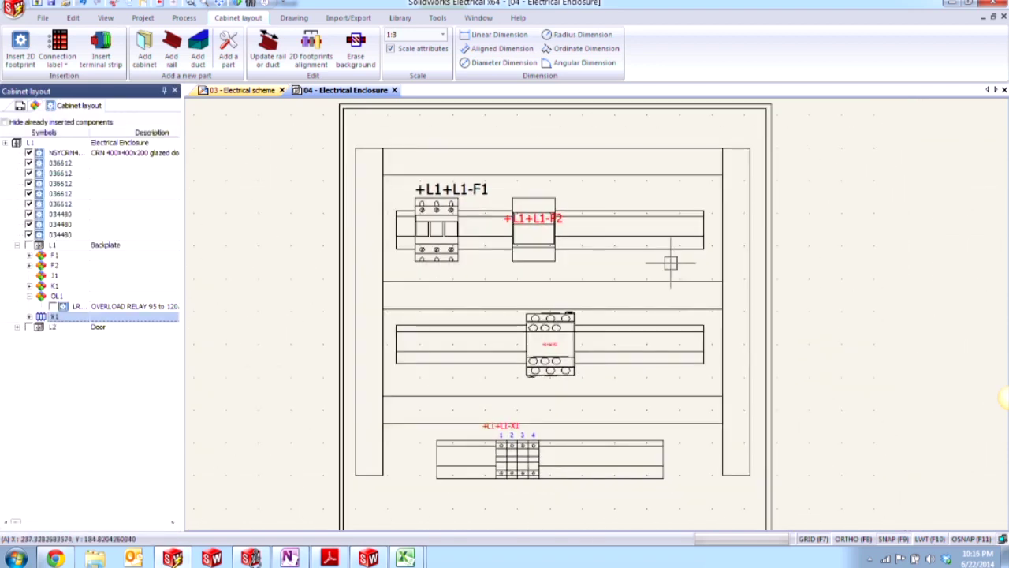
{"action": "scroll", "coordinate": [898, 239], "scroll_direction": "down", "scroll_amount": 3}
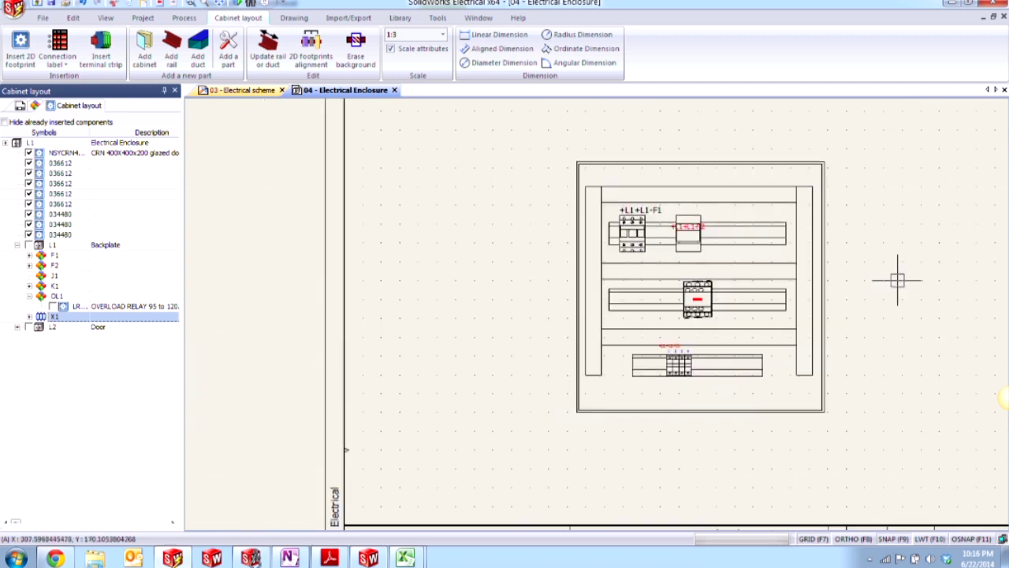
{"action": "middle_click_drag", "start_coordinate": [898, 279], "coordinate": [608, 283]}
{"action": "left_click", "coordinate": [292, 17]}
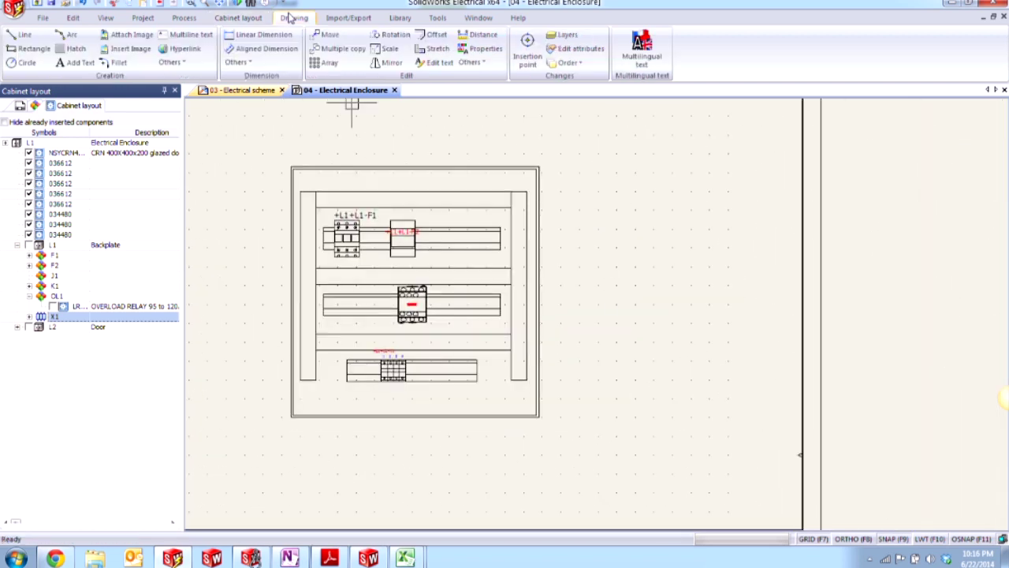
{"action": "left_click", "coordinate": [31, 48]}
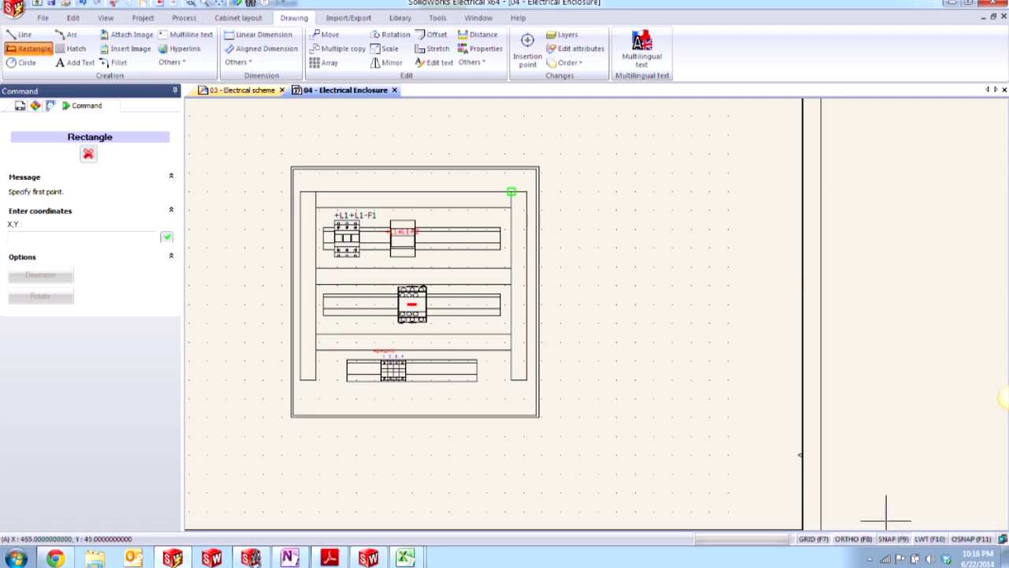
{"action": "left_click", "coordinate": [568, 169]}
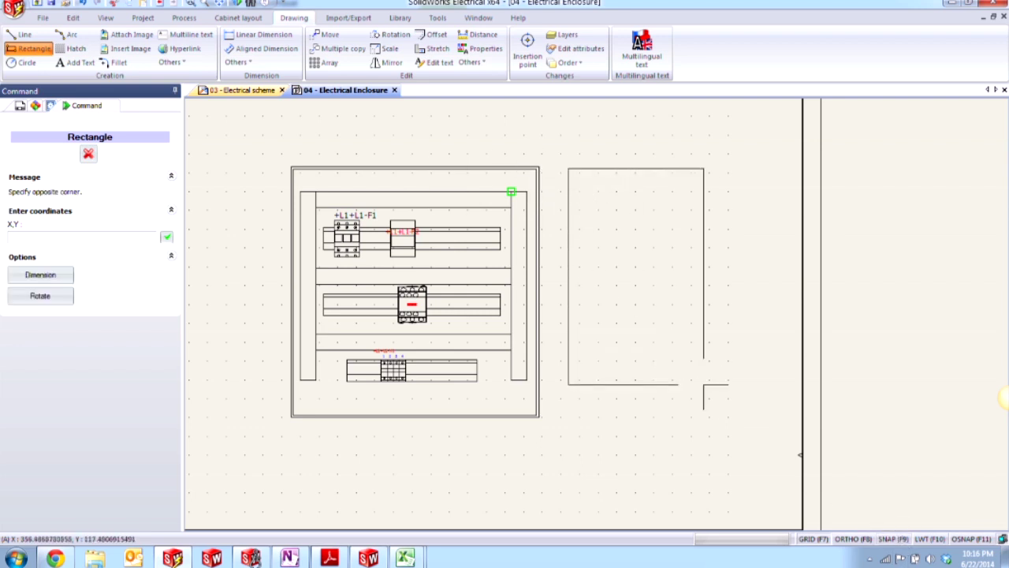
{"action": "left_click", "coordinate": [783, 415]}
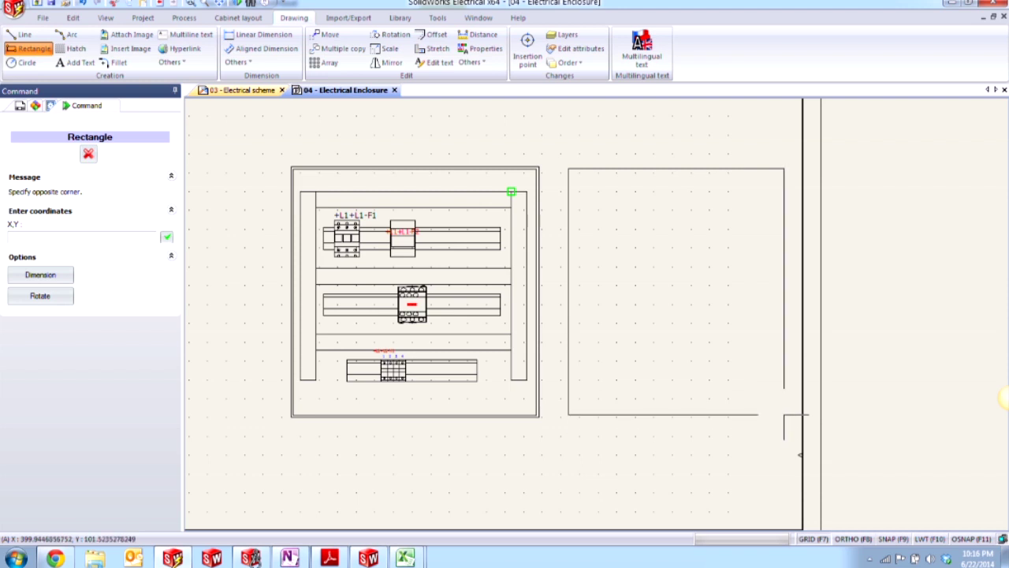
Insert door components H1, H2, S1 and S2 together as a horizontal row in the upper part of the door rectangle.
{"action": "scroll", "coordinate": [473, 378], "scroll_direction": "down", "scroll_amount": 3}
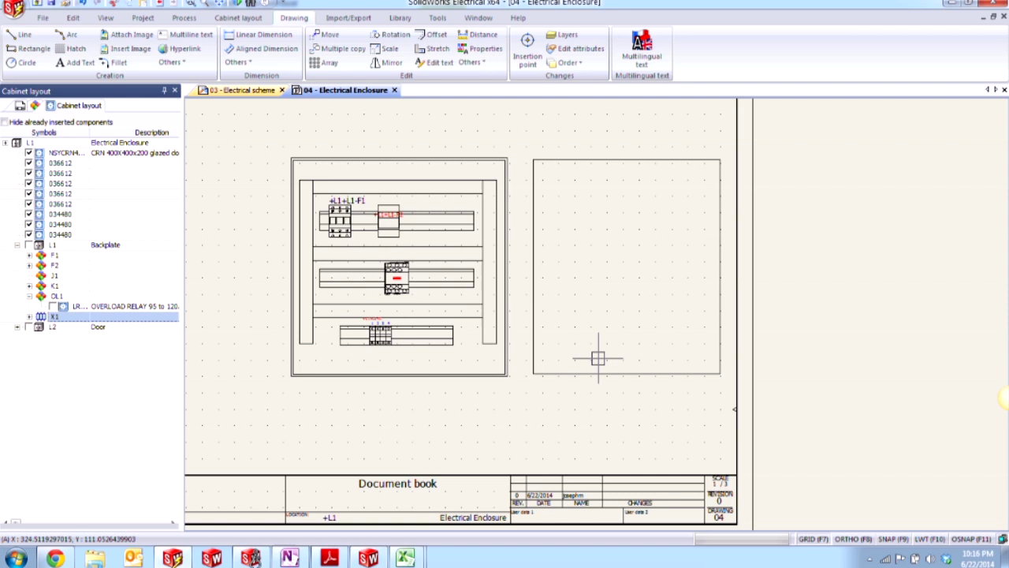
{"action": "left_click", "coordinate": [17, 326]}
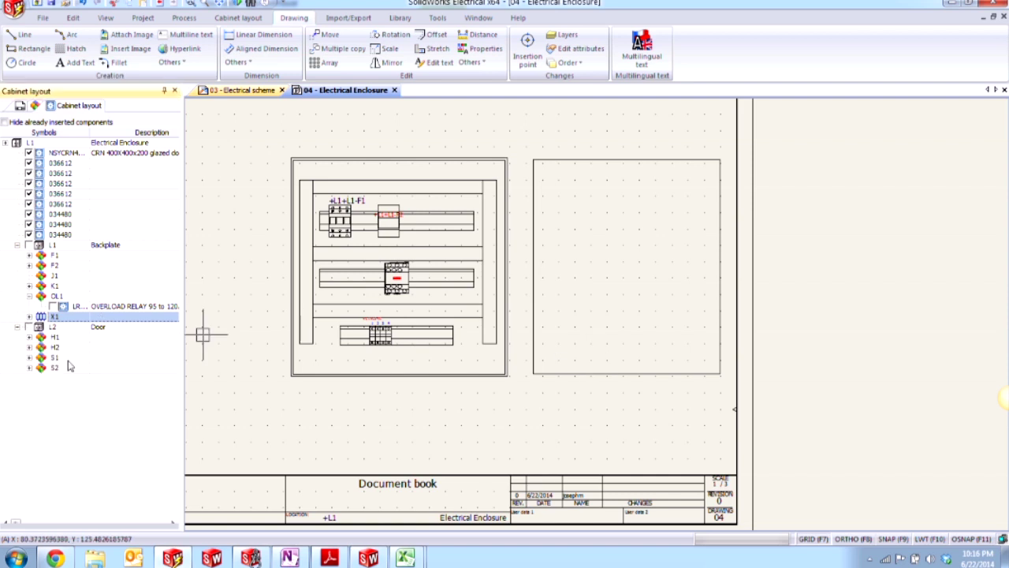
{"action": "left_click", "coordinate": [55, 338]}
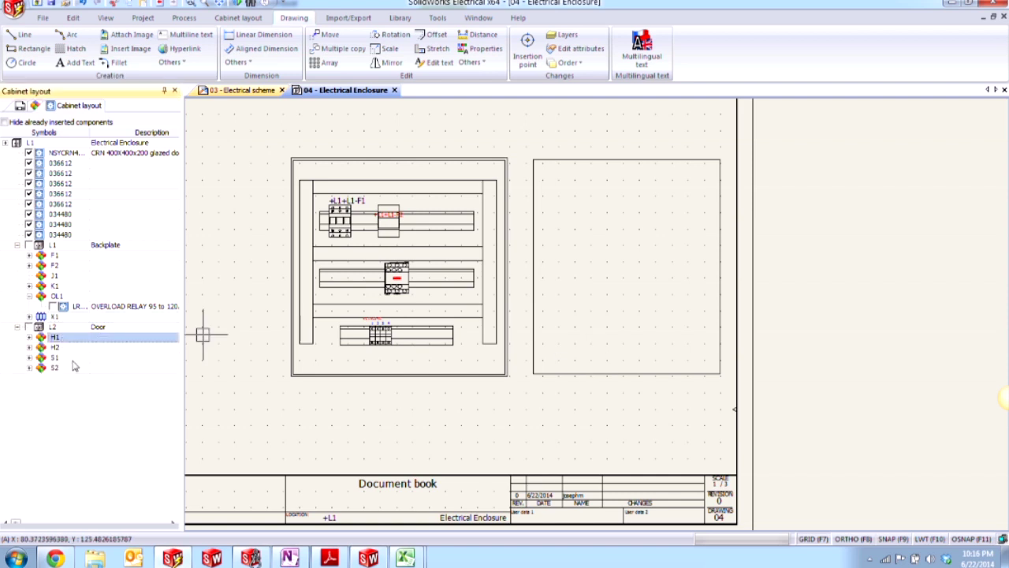
{"action": "left_click", "coordinate": [71, 367], "text": "shift"}
{"action": "right_click", "coordinate": [69, 371]}
{"action": "left_click", "coordinate": [92, 376]}
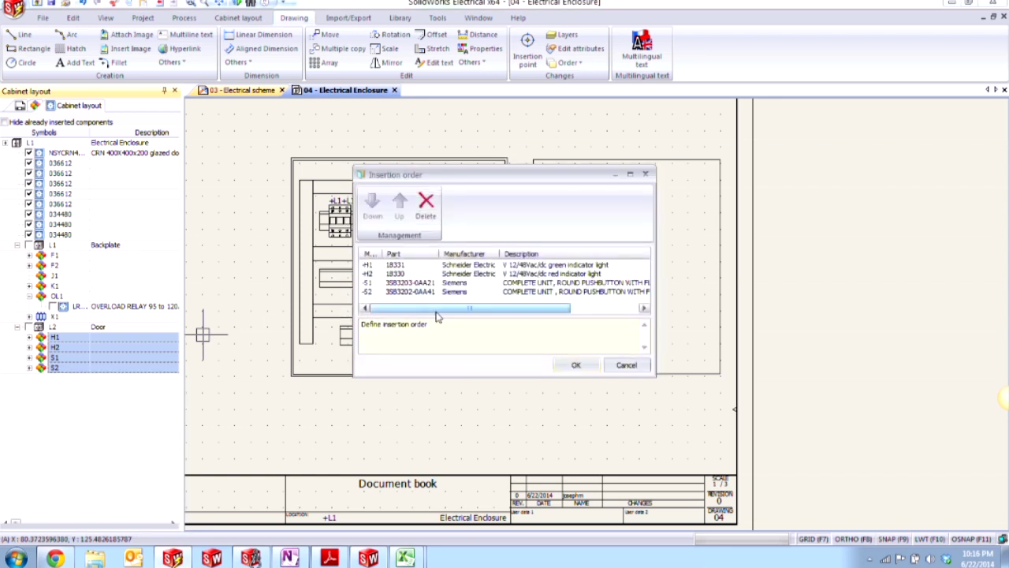
{"action": "left_click", "coordinate": [576, 364]}
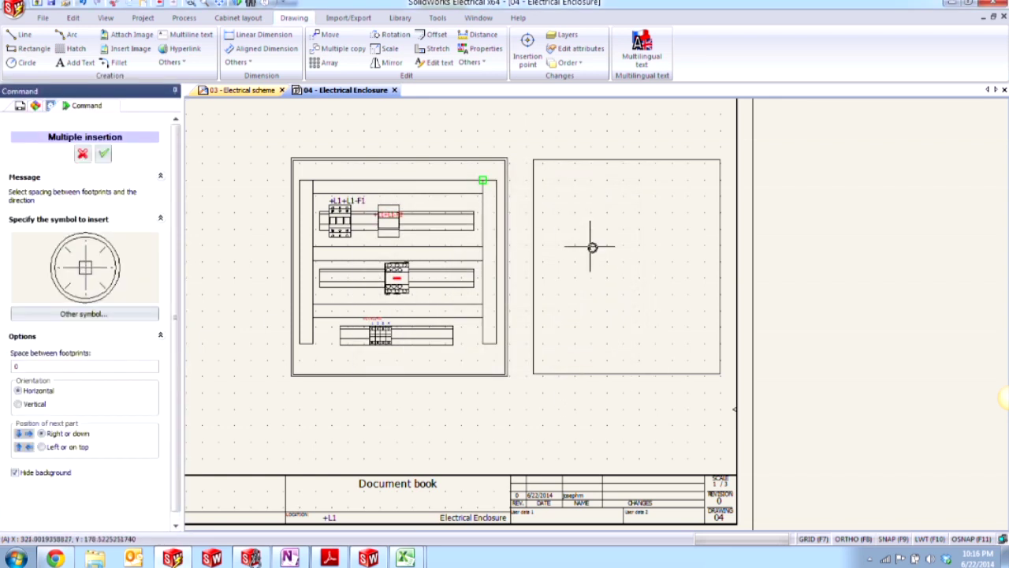
{"action": "left_click", "coordinate": [567, 211]}
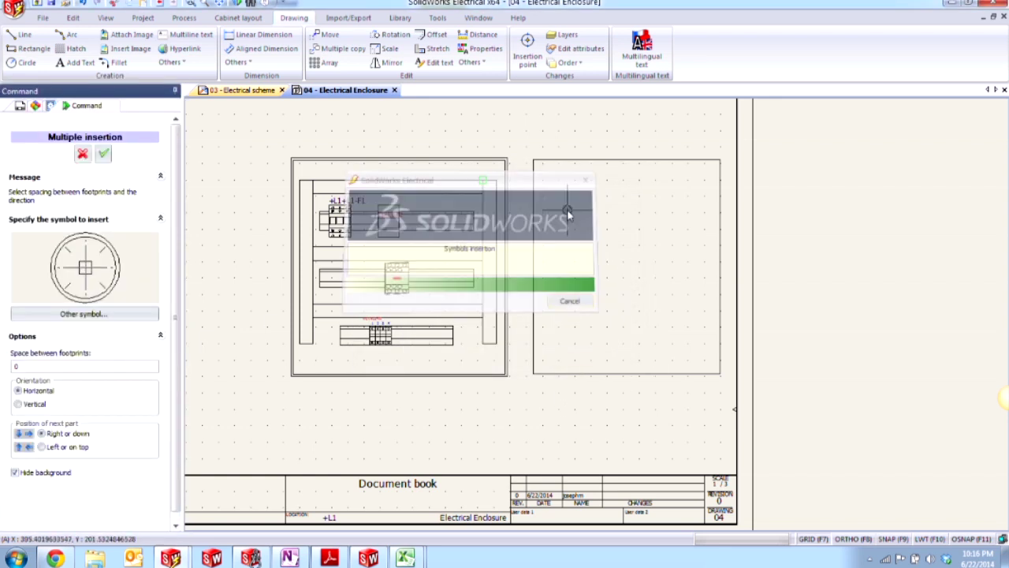
Move S2, S1 and H2 to the right so the four door footprints are spread out along their row.
{"action": "scroll", "coordinate": [604, 260], "scroll_direction": "up", "scroll_amount": 5}
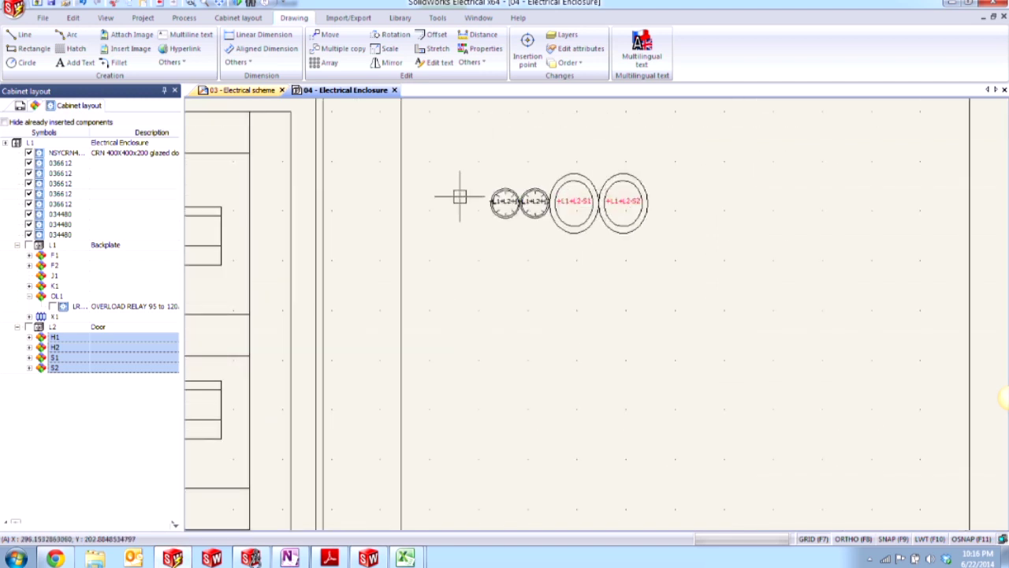
{"action": "left_click", "coordinate": [641, 217]}
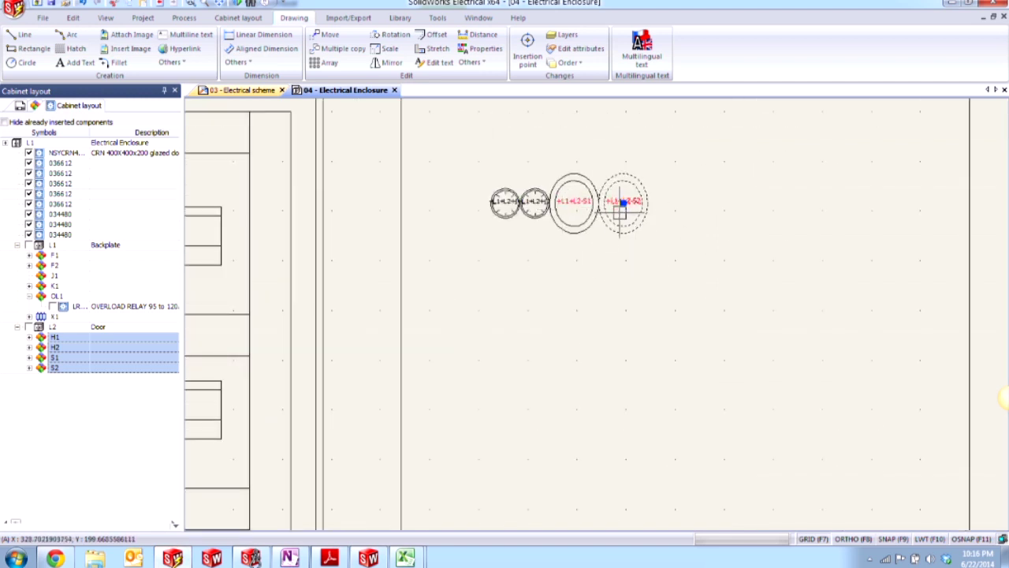
{"action": "left_click_drag", "start_coordinate": [623, 202], "coordinate": [824, 205]}
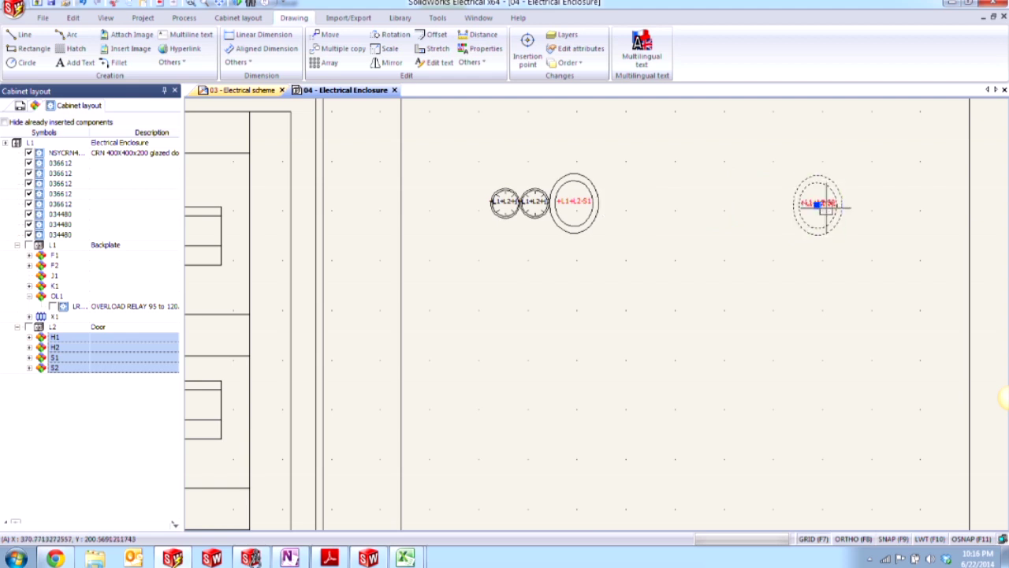
{"action": "left_click", "coordinate": [581, 218]}
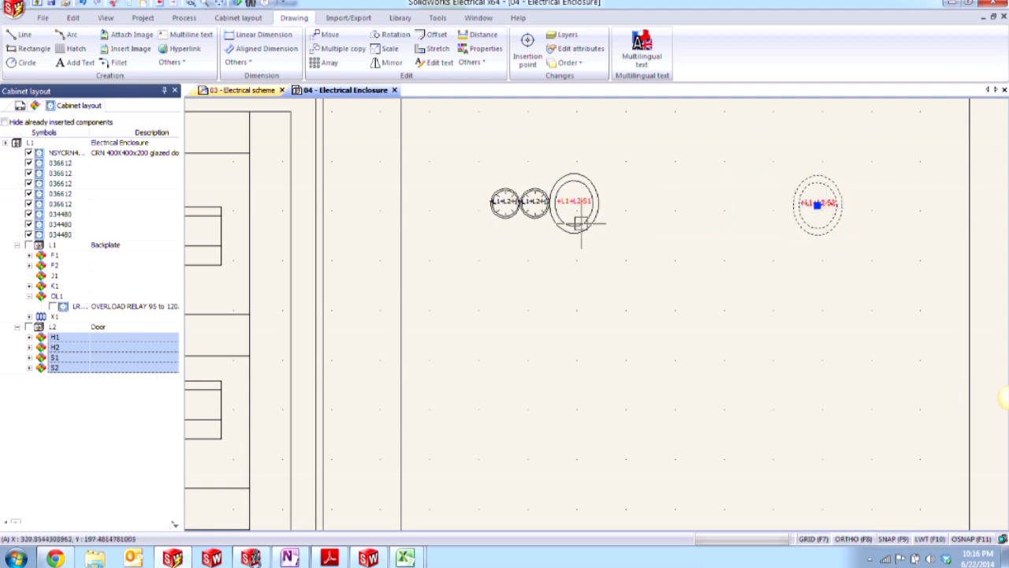
{"action": "left_click_drag", "start_coordinate": [574, 202], "coordinate": [683, 227]}
{"action": "left_click", "coordinate": [536, 218]}
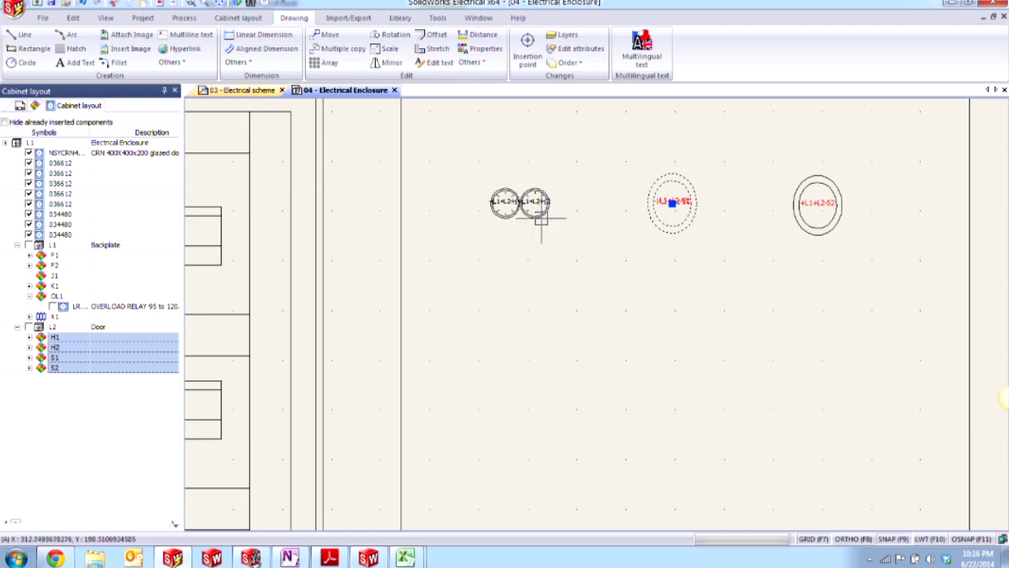
{"action": "left_click_drag", "start_coordinate": [536, 219], "coordinate": [603, 225]}
{"action": "scroll", "coordinate": [698, 293], "scroll_direction": "down", "scroll_amount": 4}
{"action": "middle_click_drag", "start_coordinate": [635, 344], "coordinate": [660, 324]}
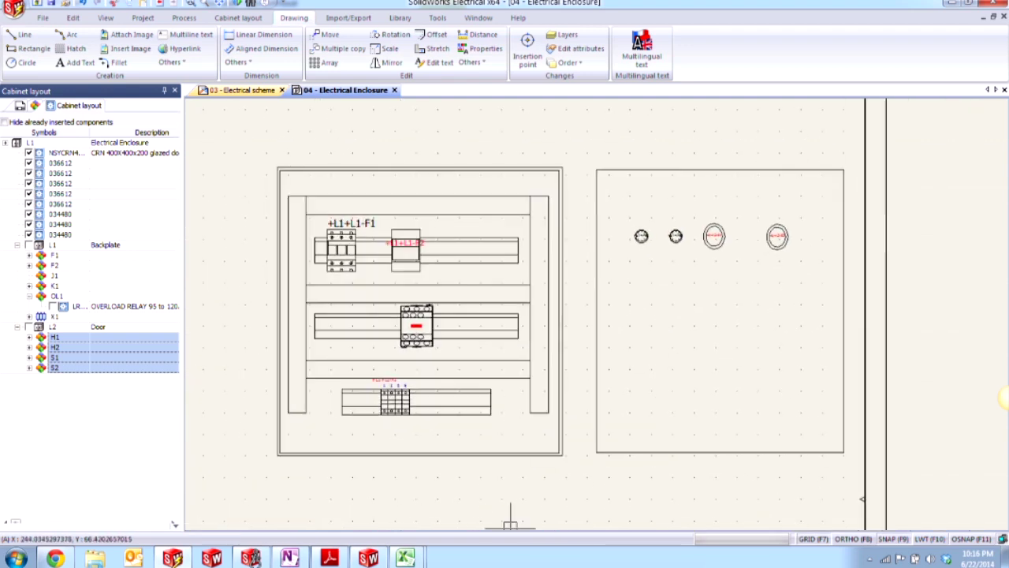